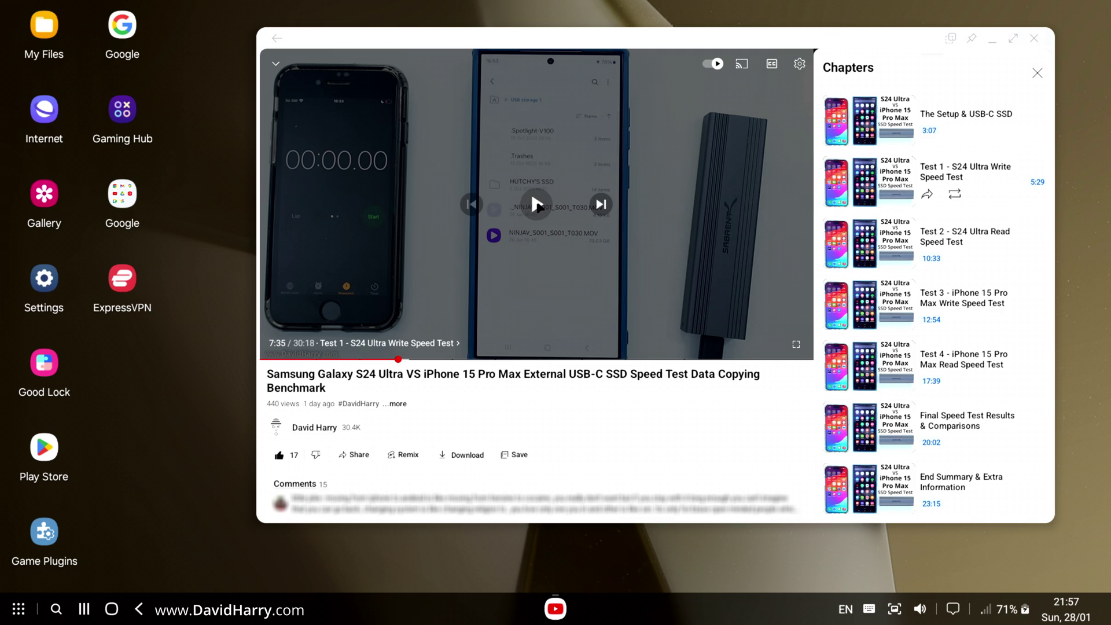
Step: Play the SSD speed test video briefly past 7:35 and pause it again
left_click(537, 206)
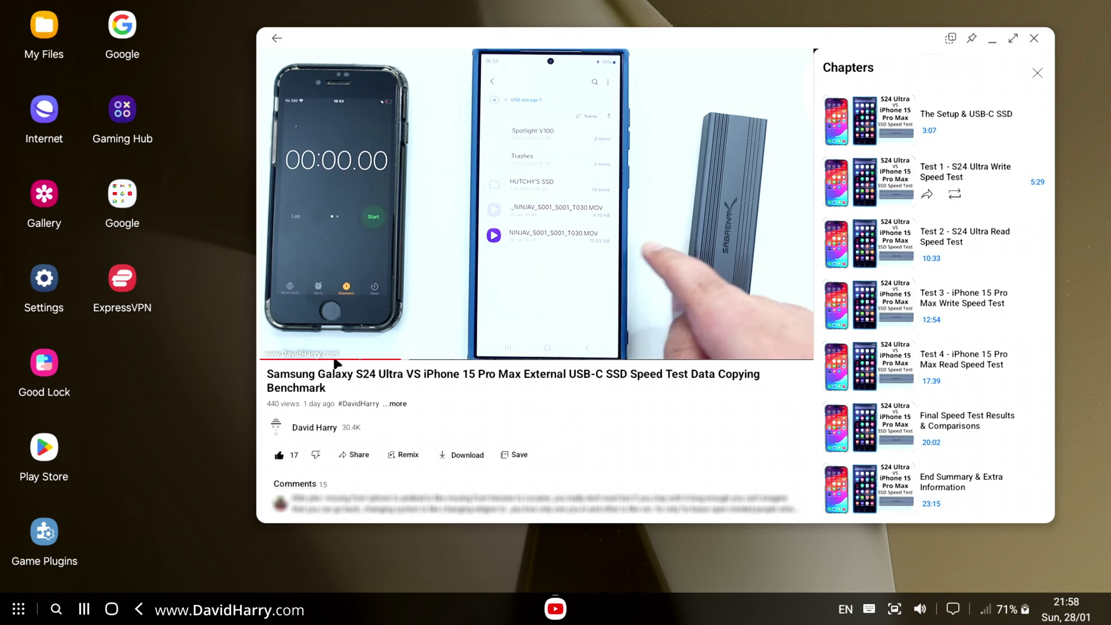
left_click(542, 225)
left_click(537, 205)
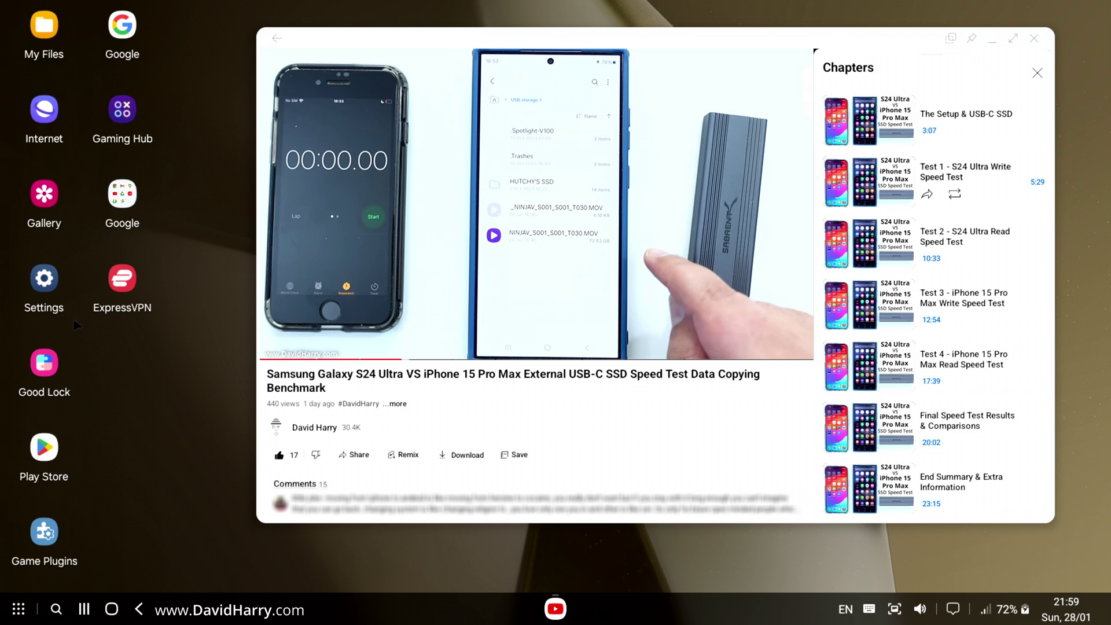
Step: In Settings > Samsung DeX, switch on Set default audio output for the connected monitor
left_click(44, 286)
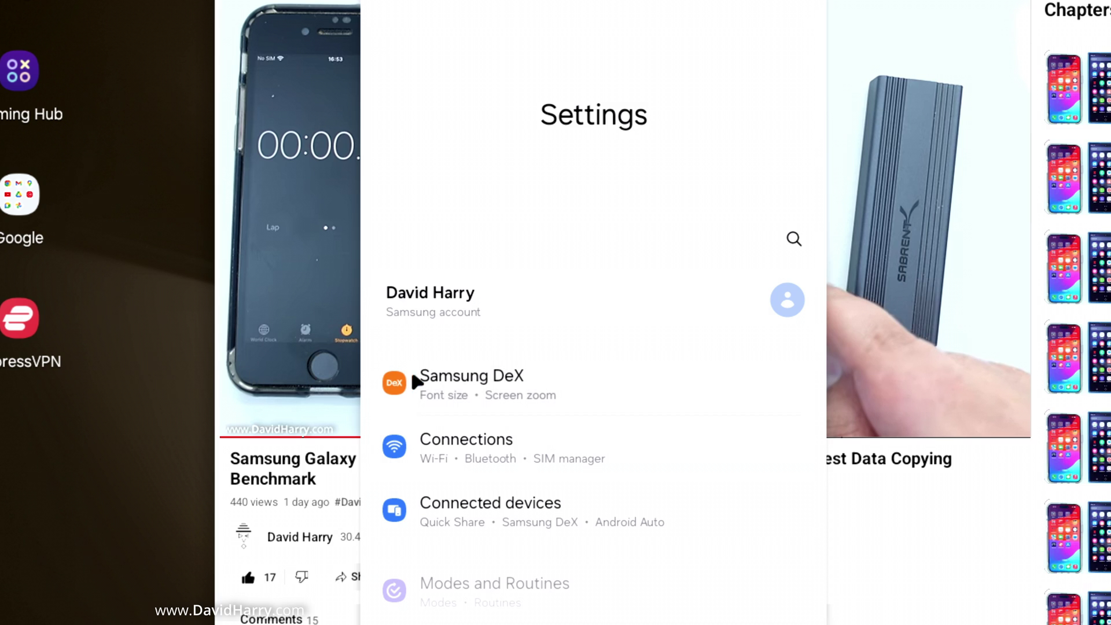
left_click(442, 379)
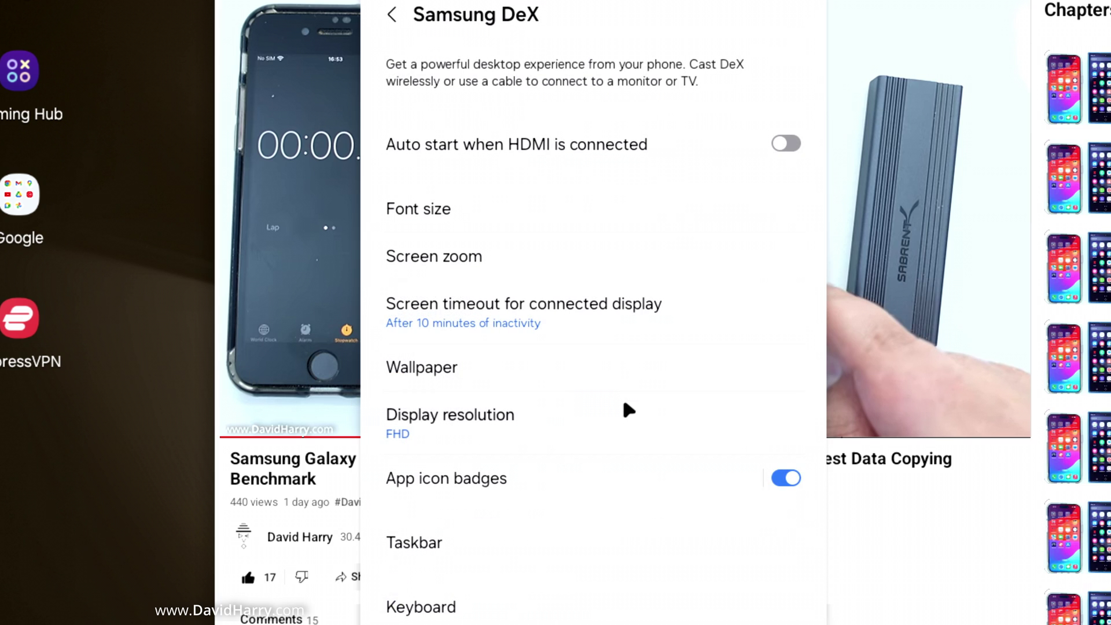
scroll(622, 395, "down", 5)
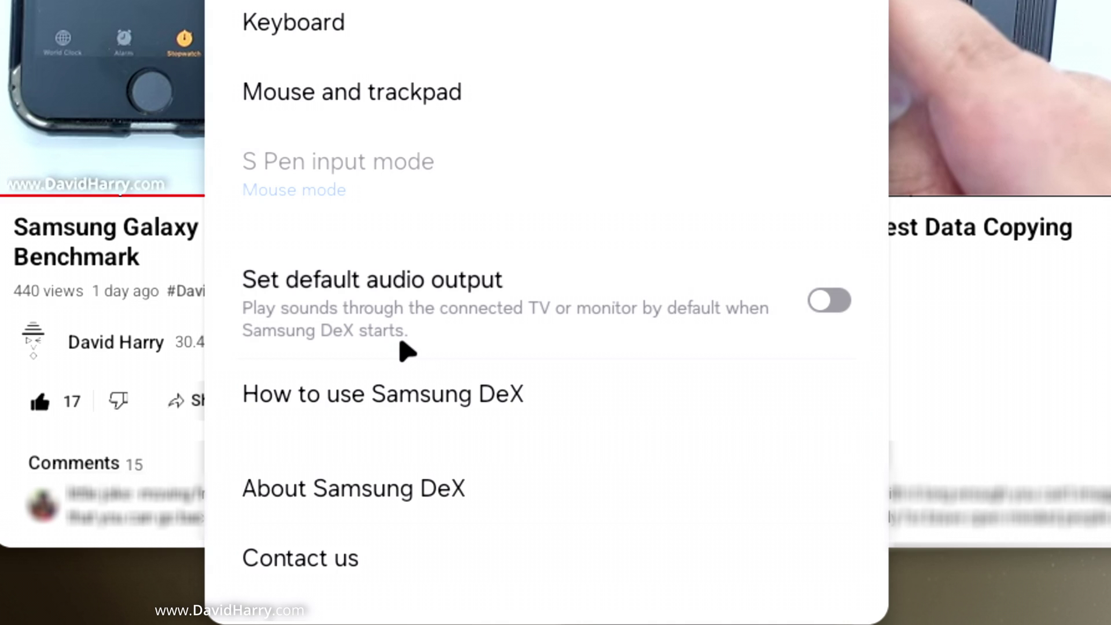
left_click(831, 302)
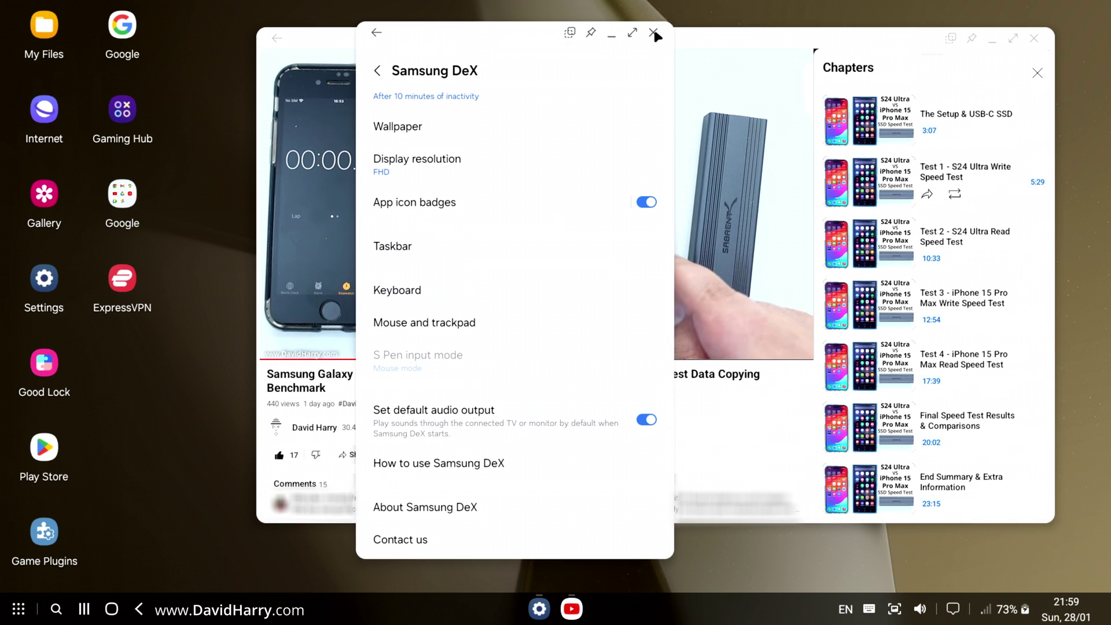
Step: Close the DeX settings window, play the video on to 7:51 and pause it
left_click(653, 27)
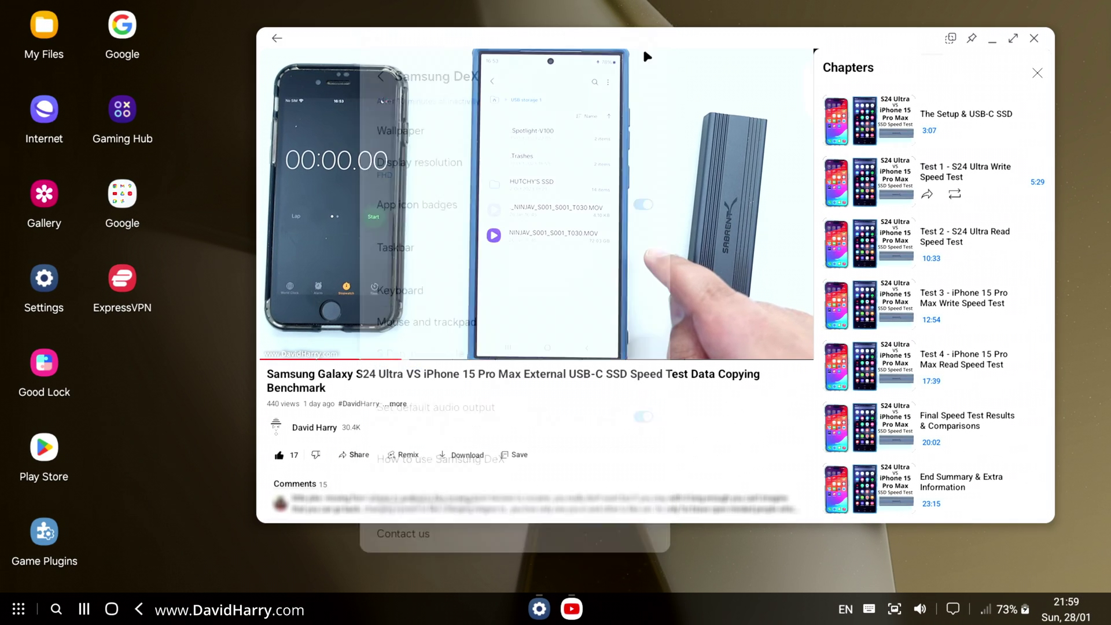
left_click(541, 279)
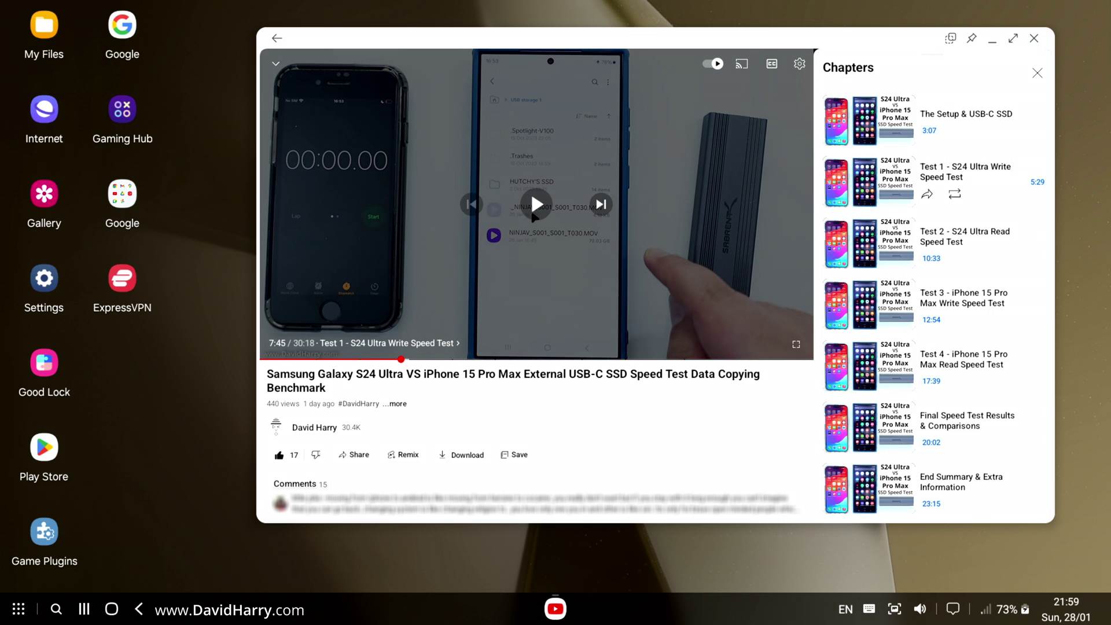
left_click(525, 298)
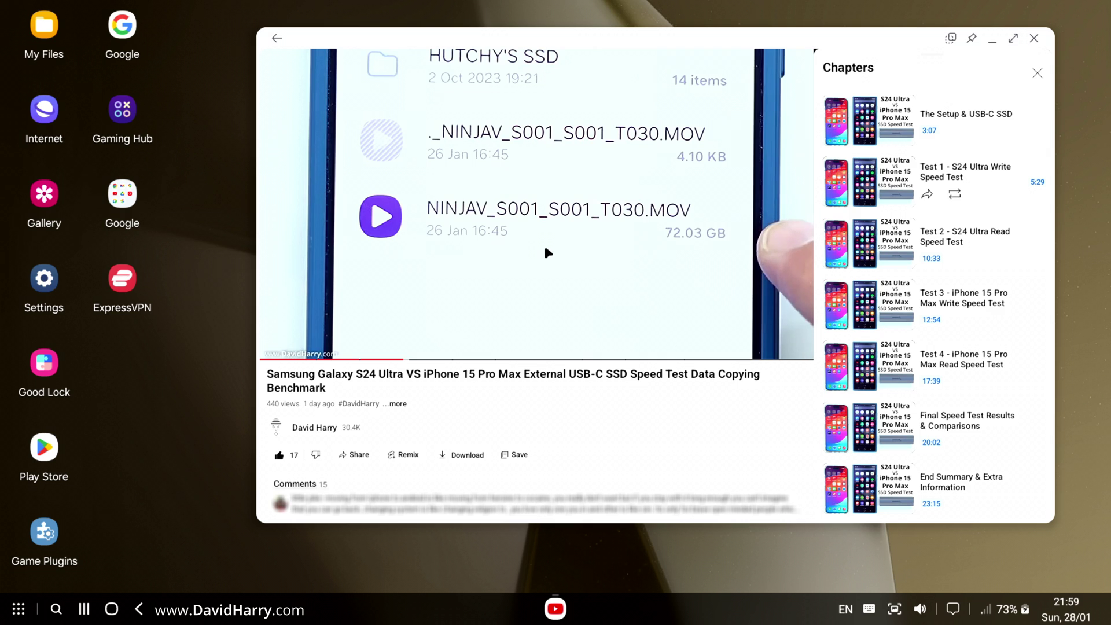
left_click(544, 239)
left_click(538, 207)
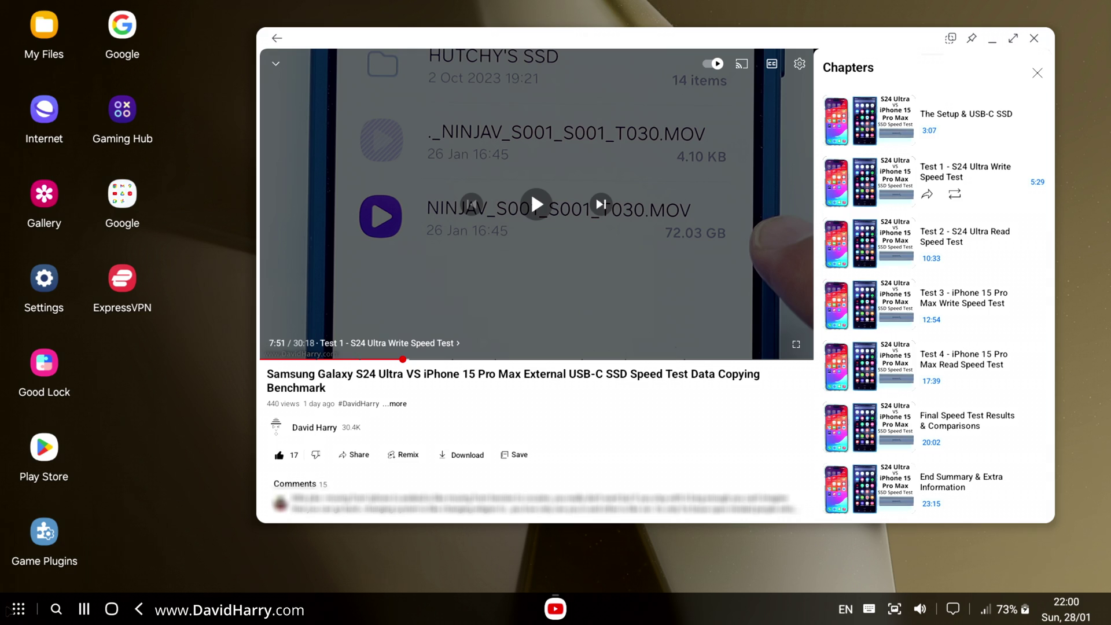
left_click(18, 609)
Step: Exit DeX from the app menu, then restart it from the phone's Quick settings panel
left_click(47, 565)
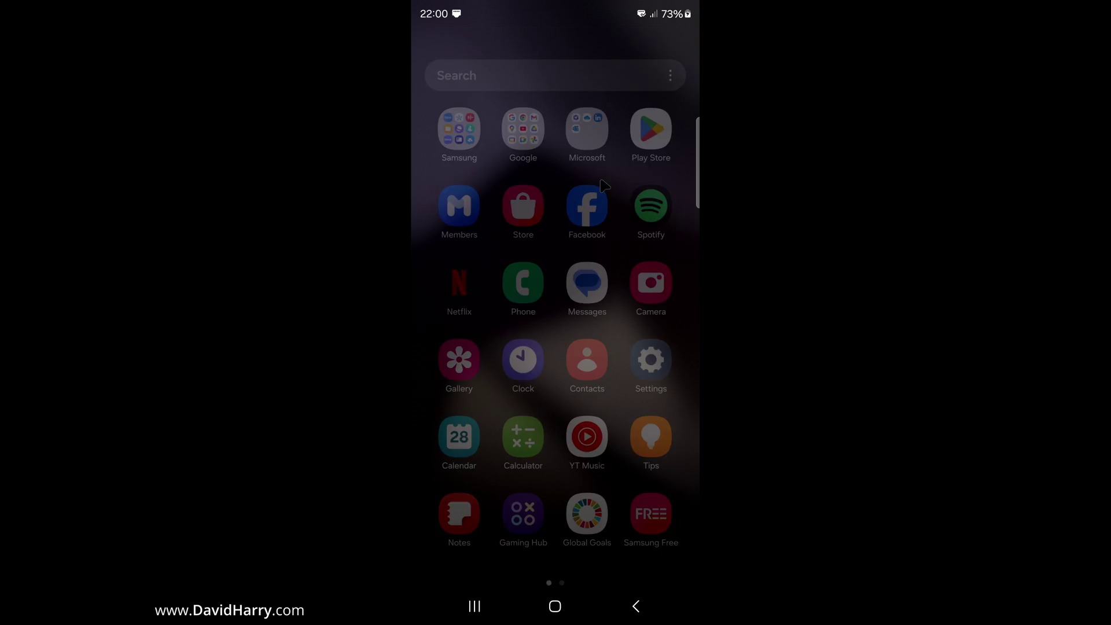
key("Escape")
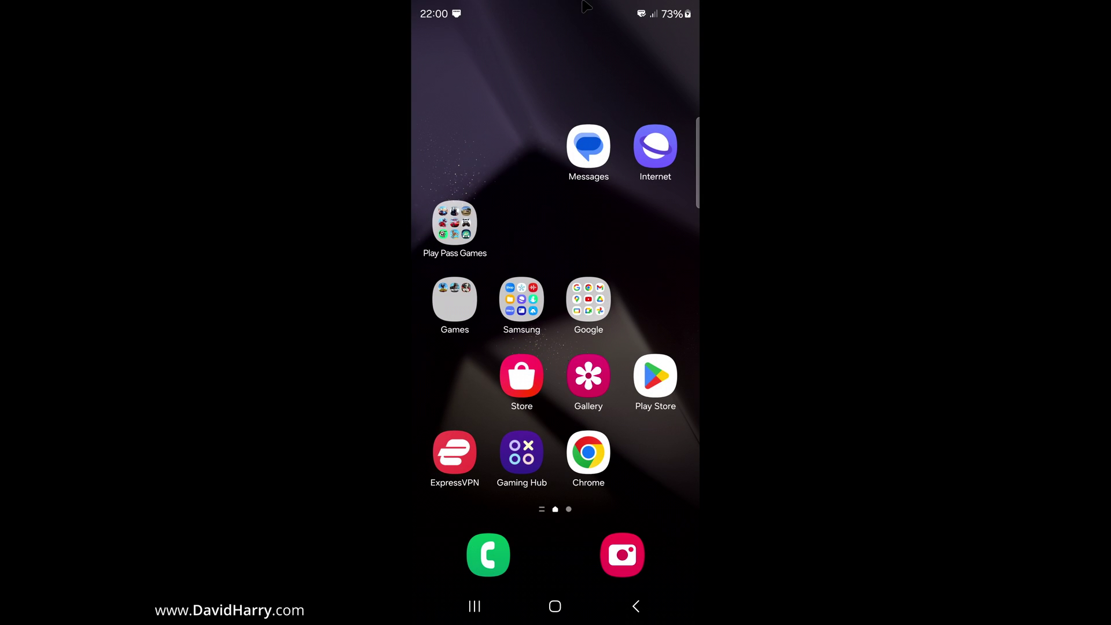
left_click_drag(578, 2, 577, 261)
mouse_move(591, 87)
left_mouse_down()
mouse_move(610, 425)
mouse_move(623, 260)
left_mouse_up()
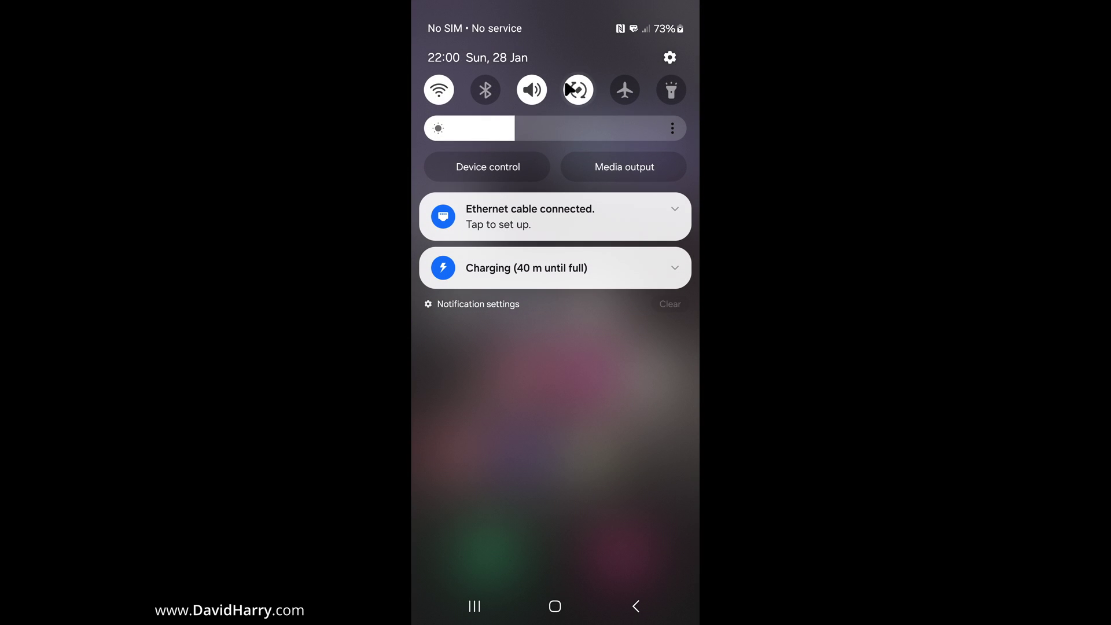
left_click_drag(624, 130, 576, 360)
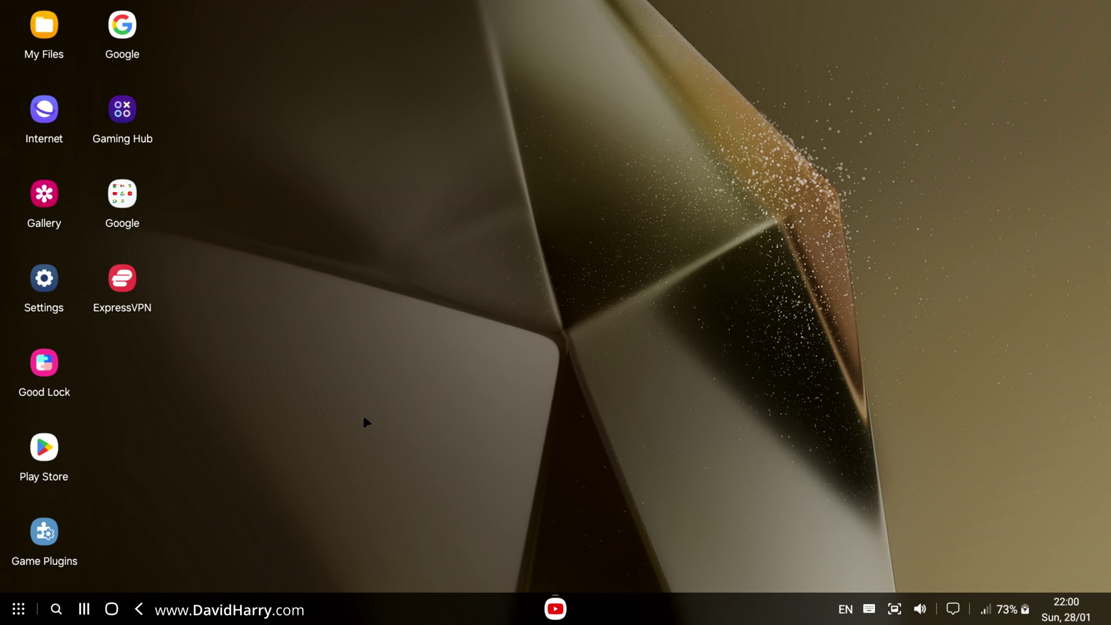
Step: Bring YouTube back from the taskbar, play the video to 8:02 and pause it
left_click(555, 608)
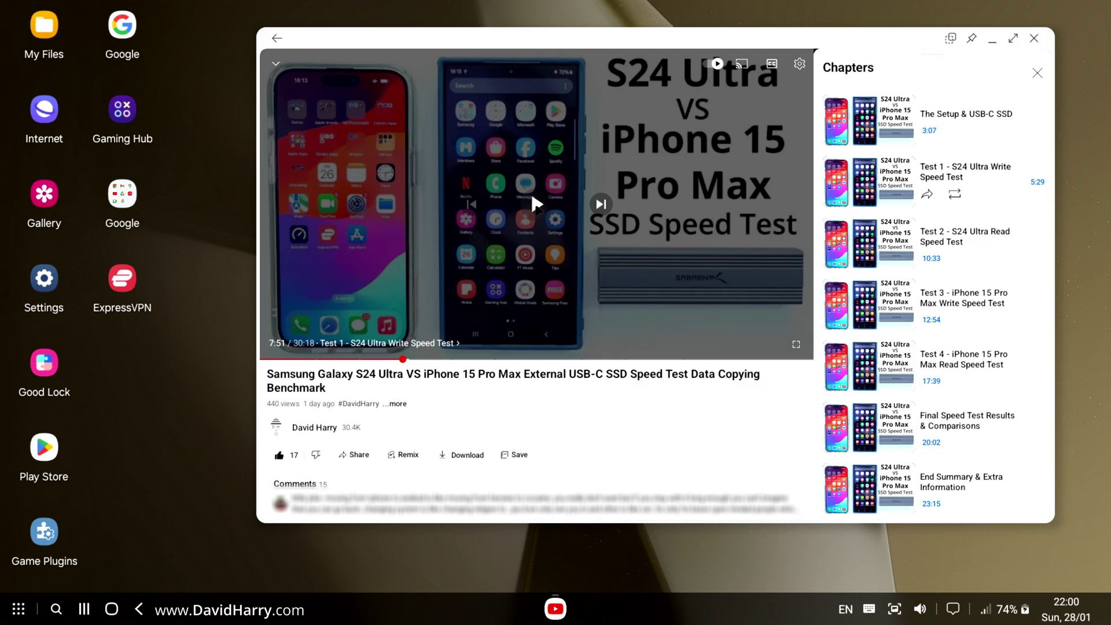
left_click(536, 203)
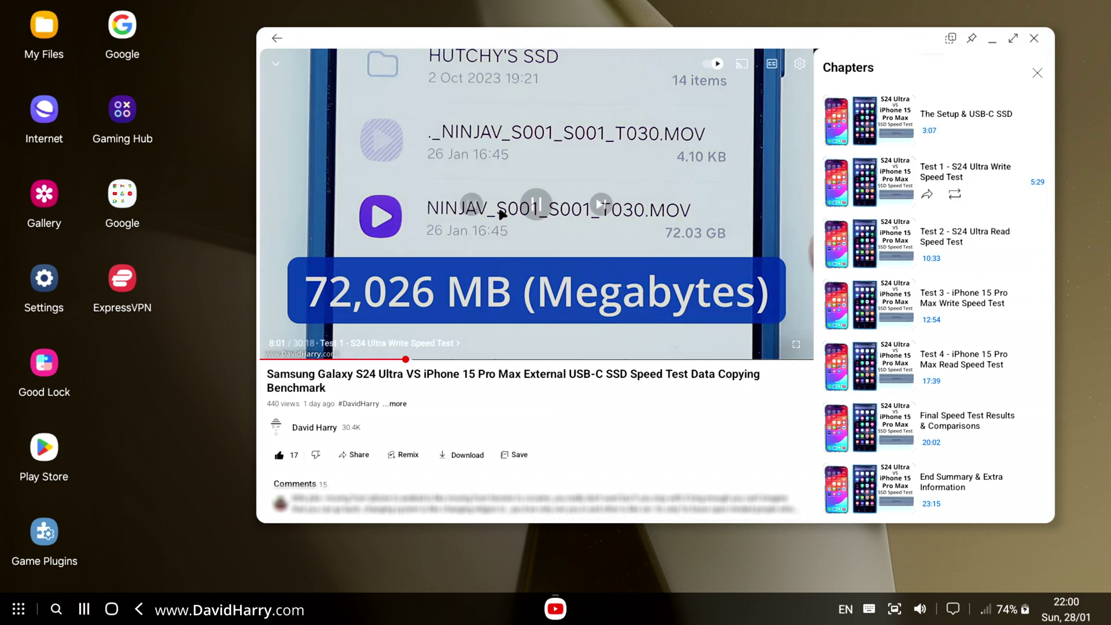
left_click(501, 213)
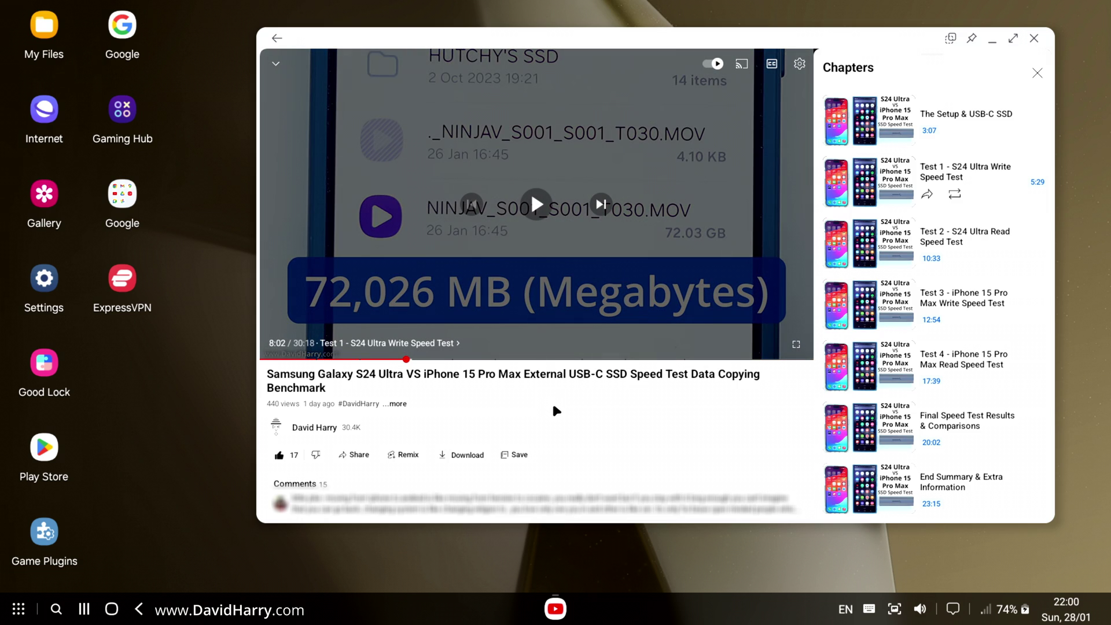